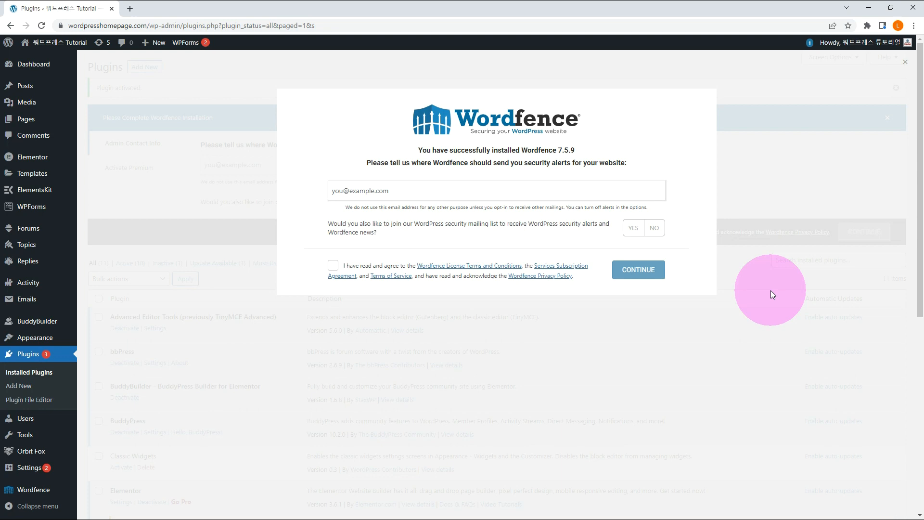
Search the plugin directory for WordFence, then install and activate Wordfence Security – Firewall & Malware Scan.
{"action": "left_click", "coordinate": [770, 291]}
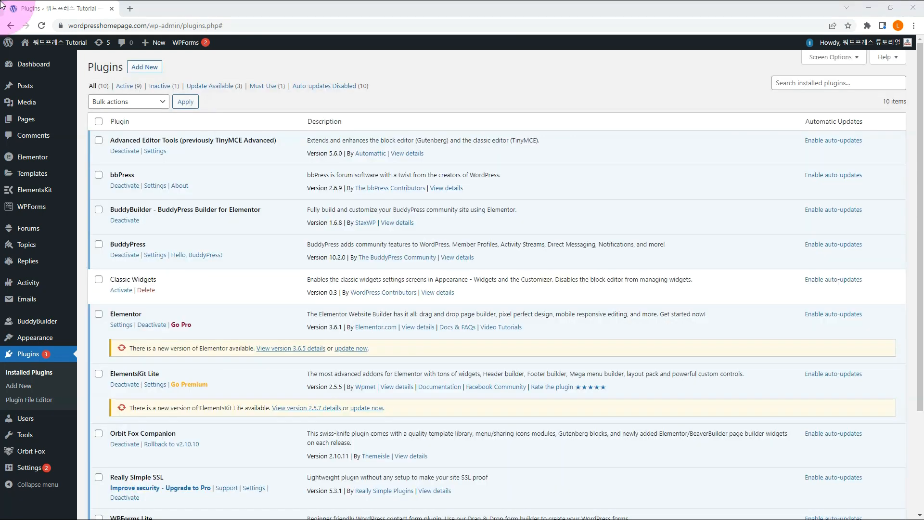
{"action": "left_click", "coordinate": [143, 70]}
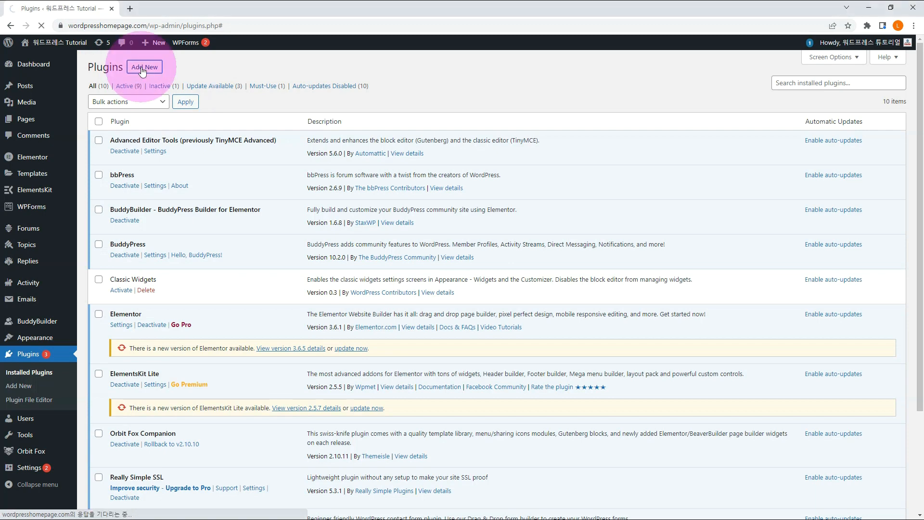
{"action": "left_click", "coordinate": [812, 95]}
{"action": "type", "text": "WordFence"}
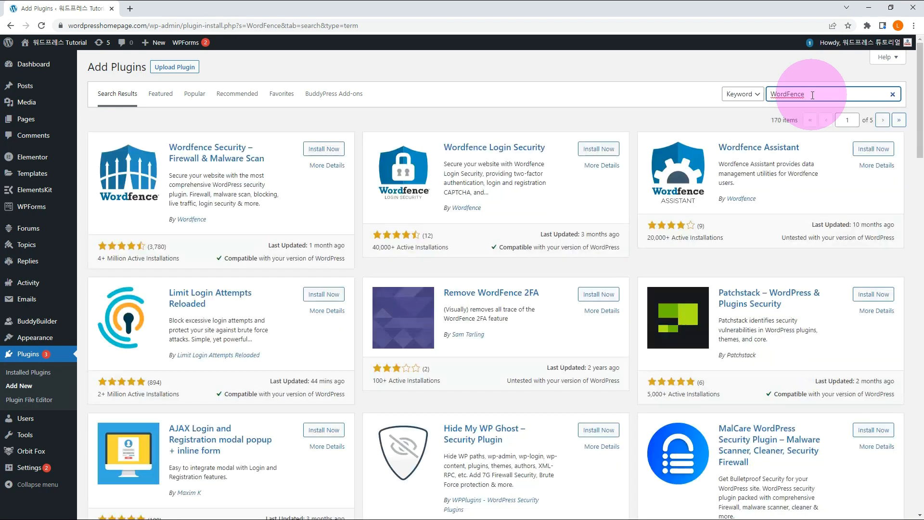
{"action": "left_click", "coordinate": [321, 150]}
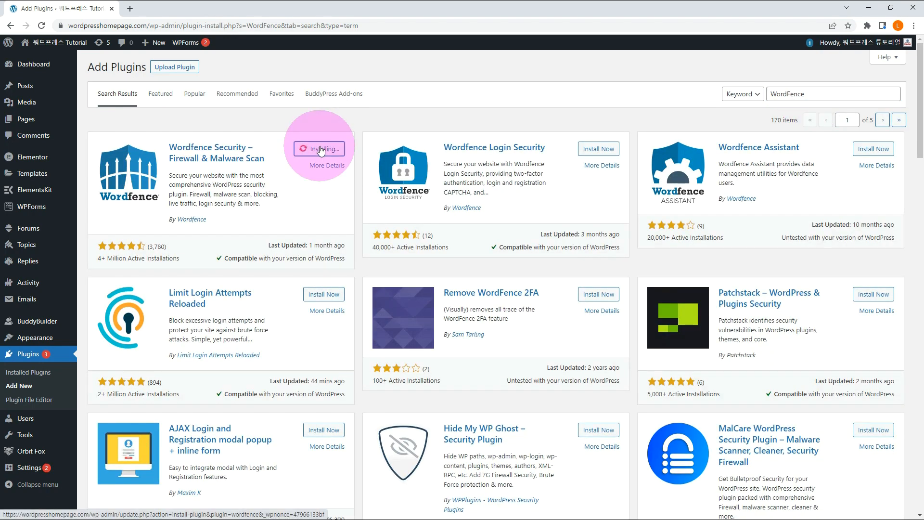
{"action": "left_click", "coordinate": [321, 150]}
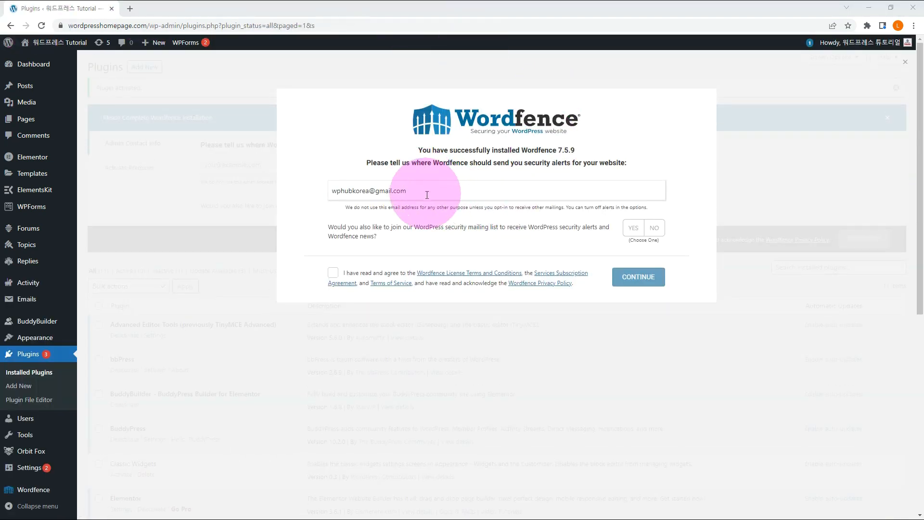
Complete the Wordfence setup with the alert e-mail, declining the mailing list, accepting the terms and skipping the premium license.
{"action": "left_click", "coordinate": [654, 231]}
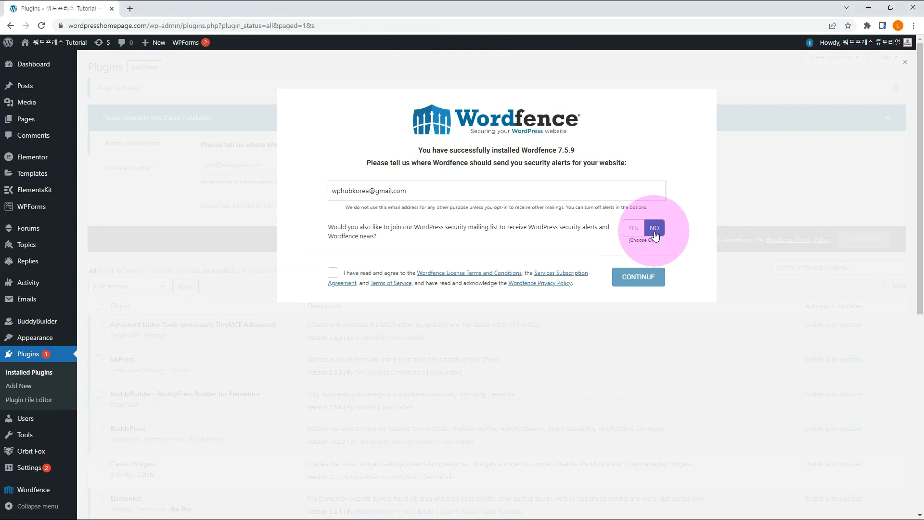
{"action": "left_click", "coordinate": [333, 273]}
{"action": "left_click", "coordinate": [628, 276]}
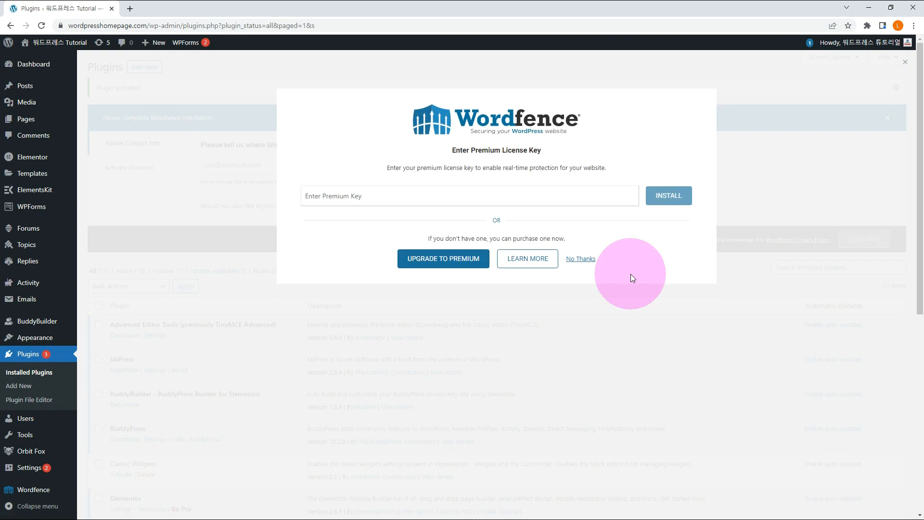
{"action": "left_click", "coordinate": [581, 259]}
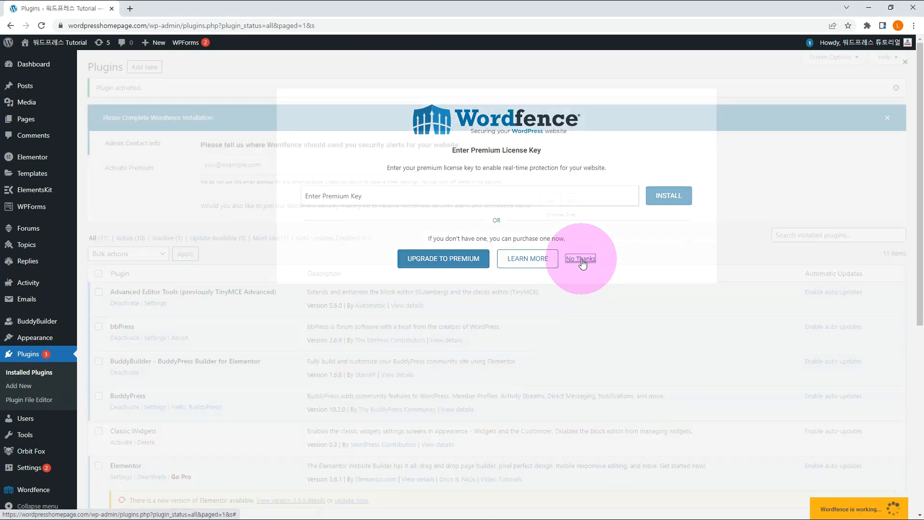
Go to Wordfence's Firewall page and dismiss its introductory tour.
{"action": "left_click", "coordinate": [26, 491]}
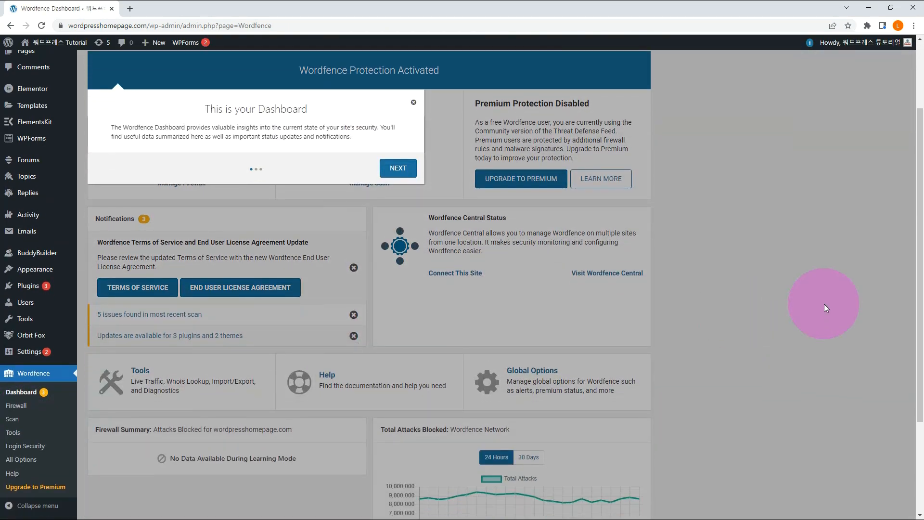
{"action": "left_click", "coordinate": [824, 304]}
{"action": "left_click", "coordinate": [26, 415]}
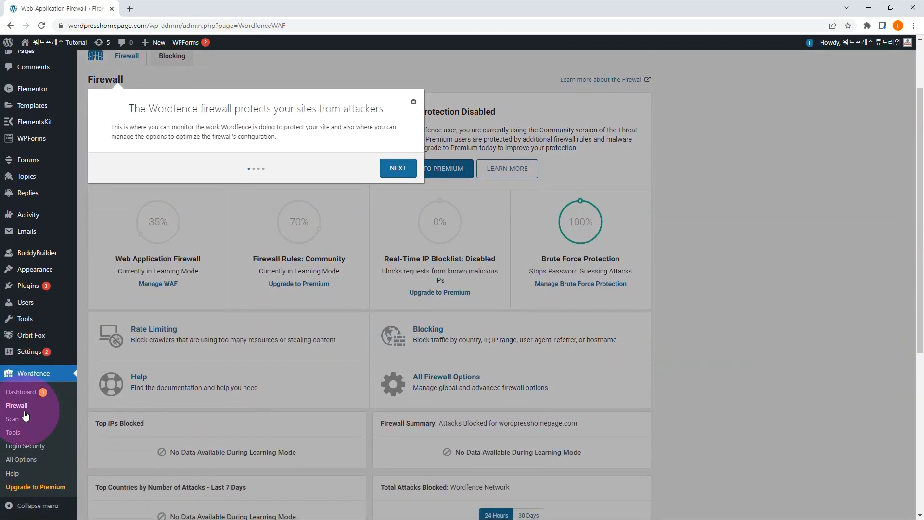
{"action": "left_click", "coordinate": [414, 101]}
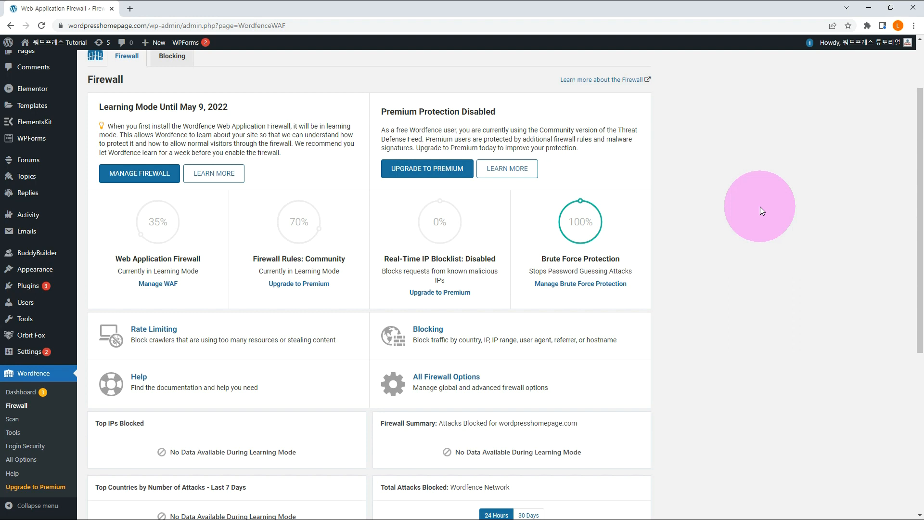
Open the firewall management options and dismiss the notice about optimizing the Web Application Firewall.
{"action": "scroll", "coordinate": [761, 210], "scroll_direction": "up", "scroll_amount": 2}
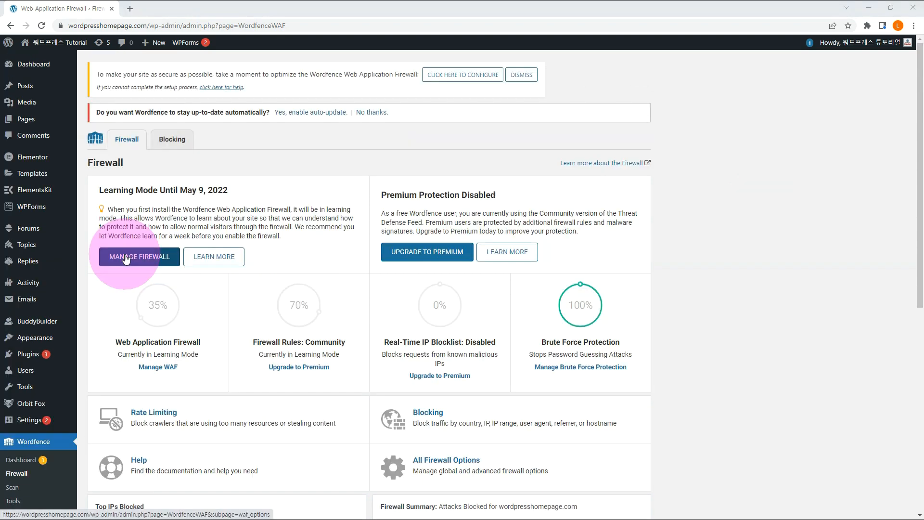
{"action": "left_click", "coordinate": [125, 258]}
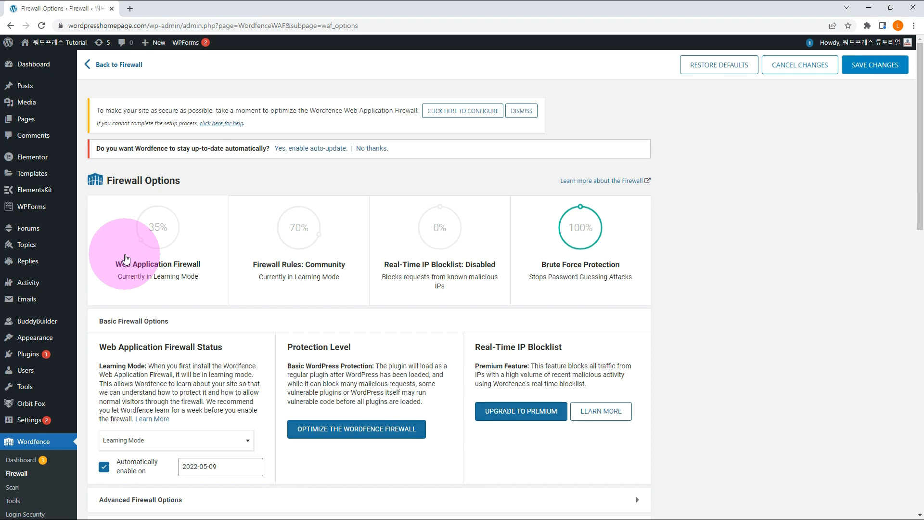
{"action": "left_click", "coordinate": [525, 112]}
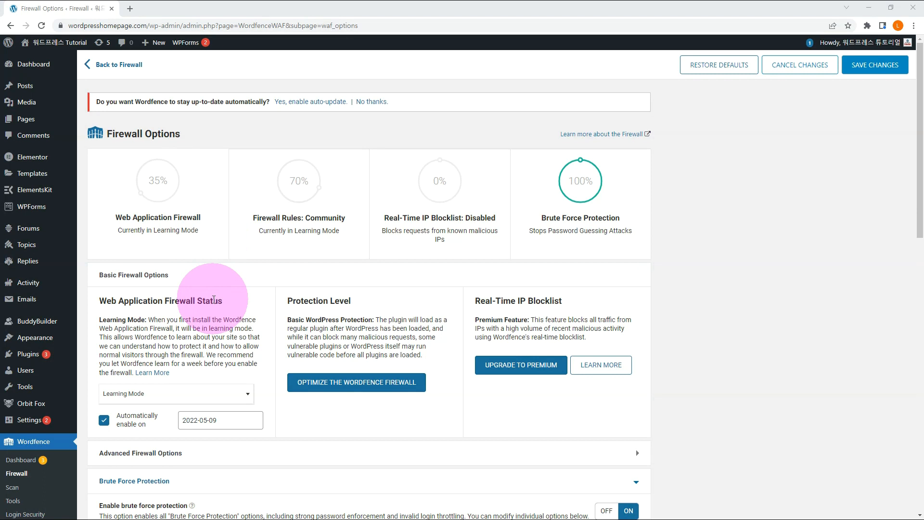
Set the Web Application Firewall Status to Disabled, save the changes and check the Web Application Firewall score.
{"action": "left_click", "coordinate": [197, 394]}
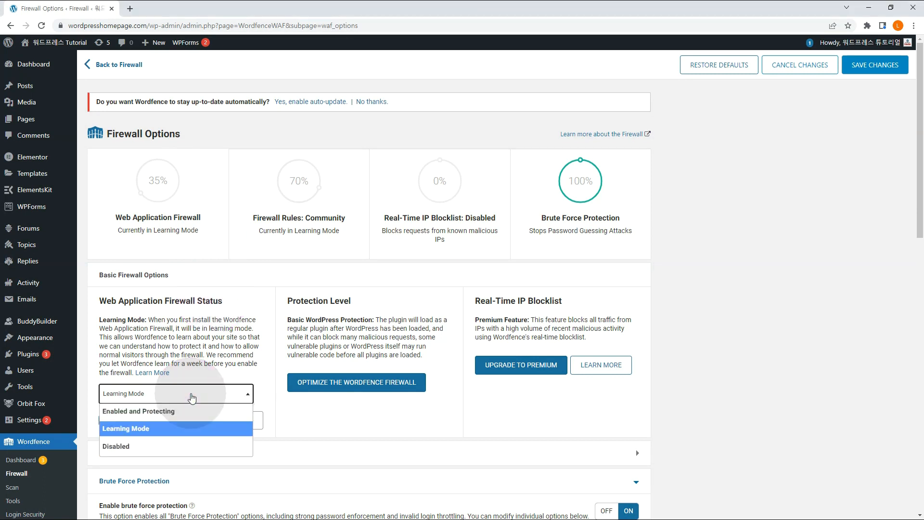
{"action": "left_click", "coordinate": [134, 446]}
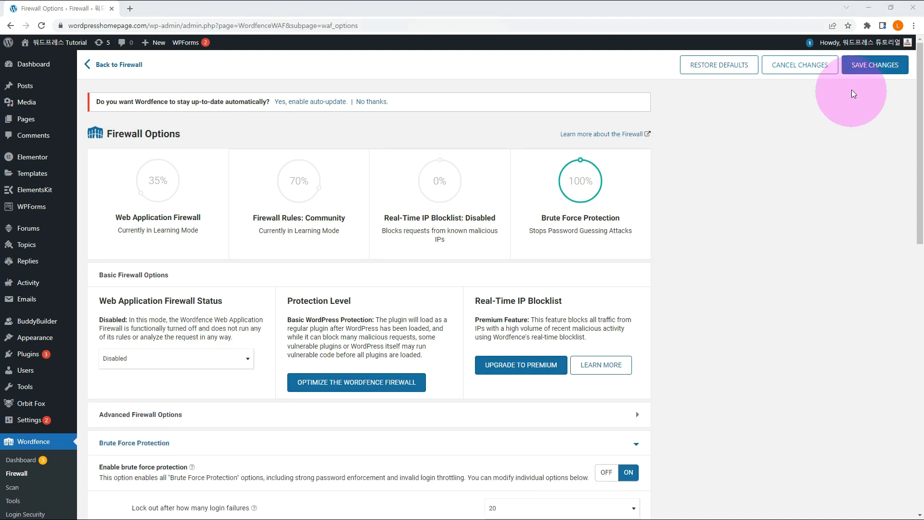
{"action": "left_click", "coordinate": [873, 66]}
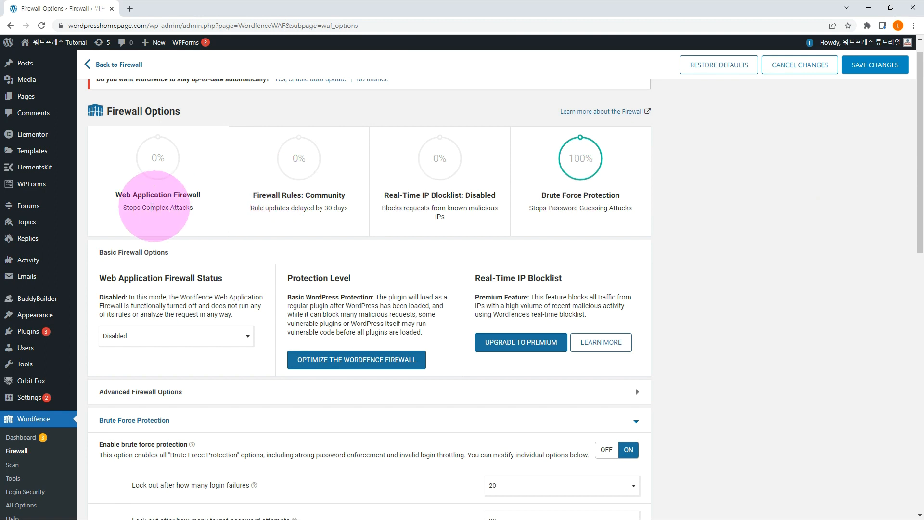
{"action": "left_click_drag", "start_coordinate": [112, 195], "coordinate": [178, 229]}
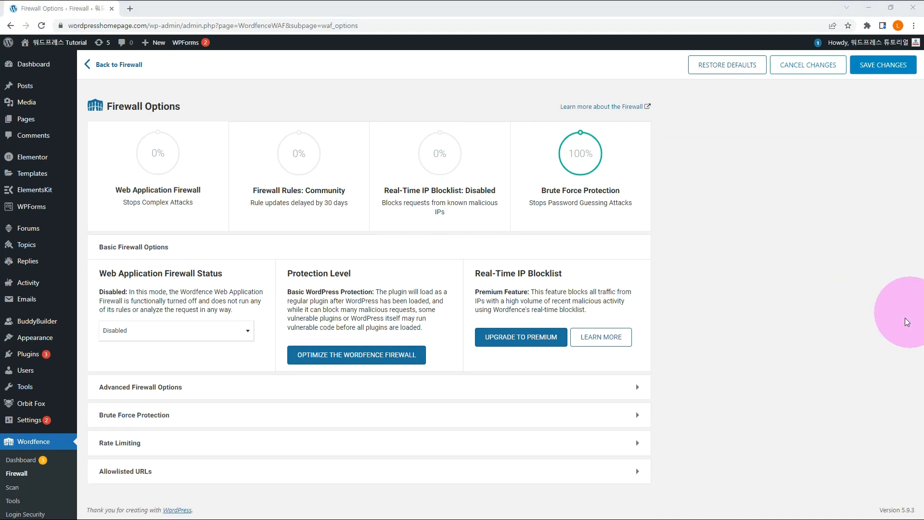
Expand the Advanced Firewall Options and examine the allowlist settings and the list of firewall rules.
{"action": "left_click", "coordinate": [612, 396]}
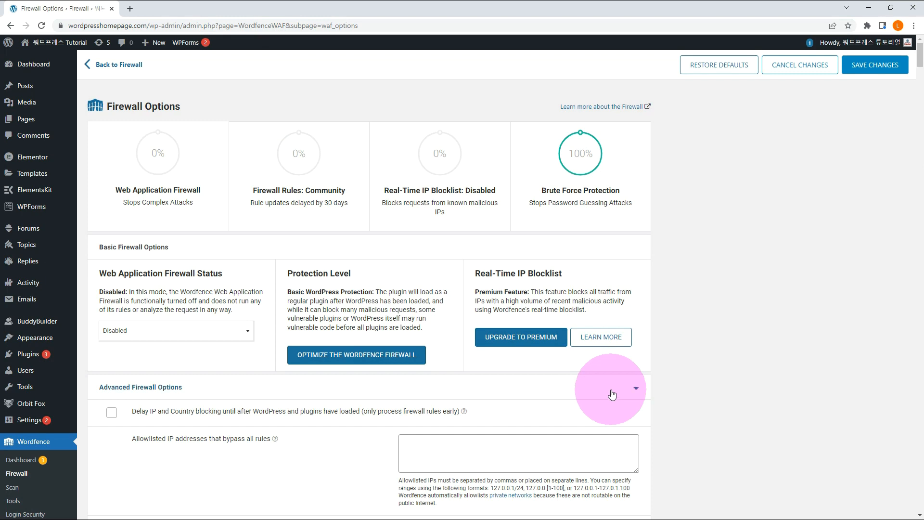
{"action": "scroll", "coordinate": [610, 390], "scroll_direction": "down", "scroll_amount": 5}
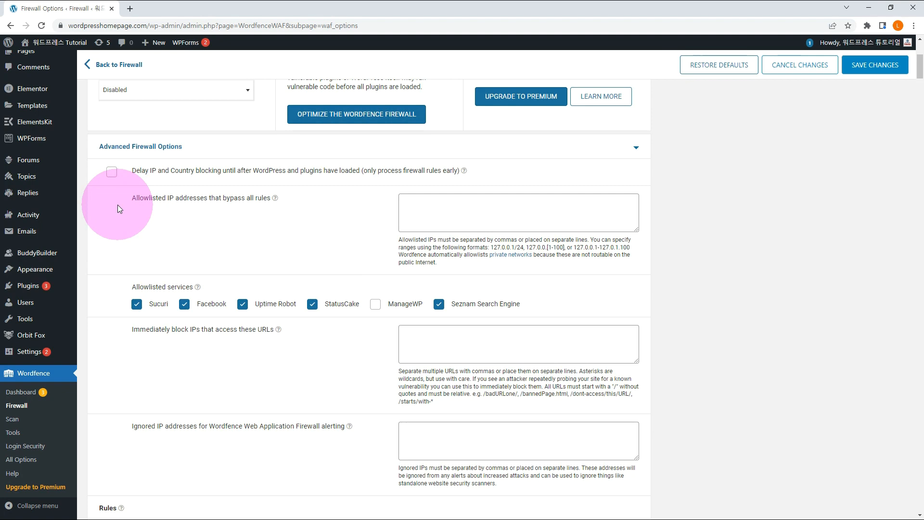
{"action": "scroll", "coordinate": [118, 204], "scroll_direction": "down", "scroll_amount": 3}
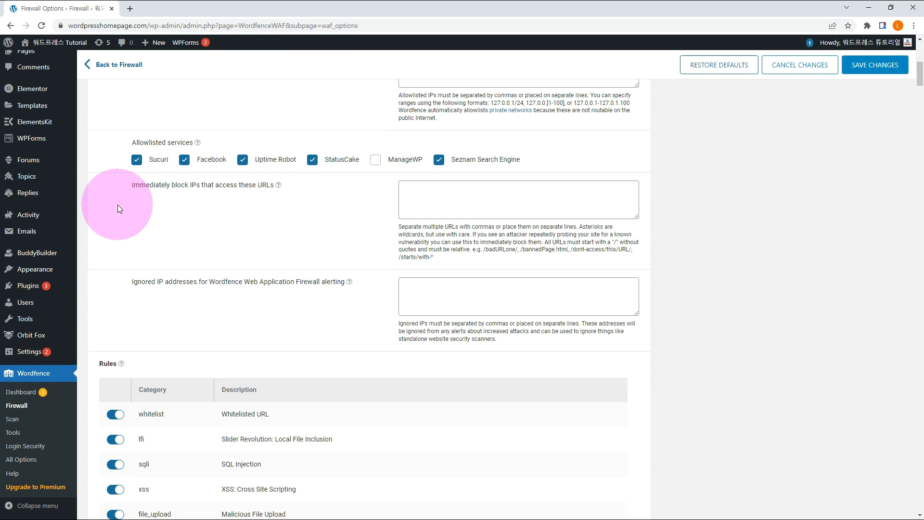
{"action": "scroll", "coordinate": [117, 204], "scroll_direction": "down", "scroll_amount": 4}
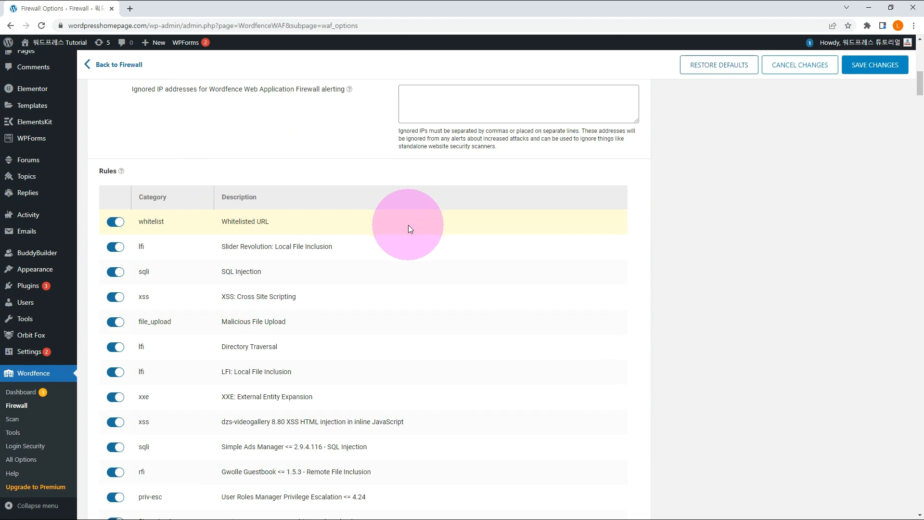
{"action": "scroll", "coordinate": [408, 224], "scroll_direction": "down", "scroll_amount": 3}
{"action": "scroll", "coordinate": [408, 224], "scroll_direction": "down", "scroll_amount": 15}
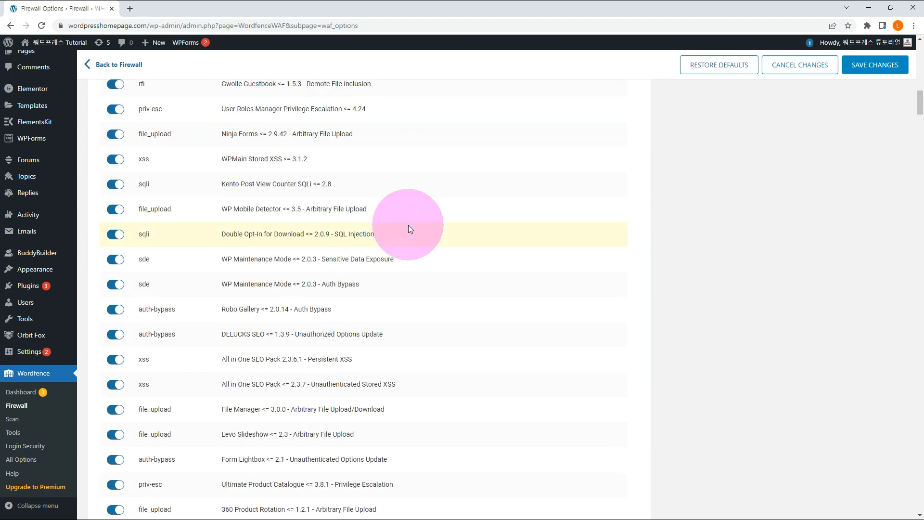
{"action": "scroll", "coordinate": [408, 224], "scroll_direction": "down", "scroll_amount": 15}
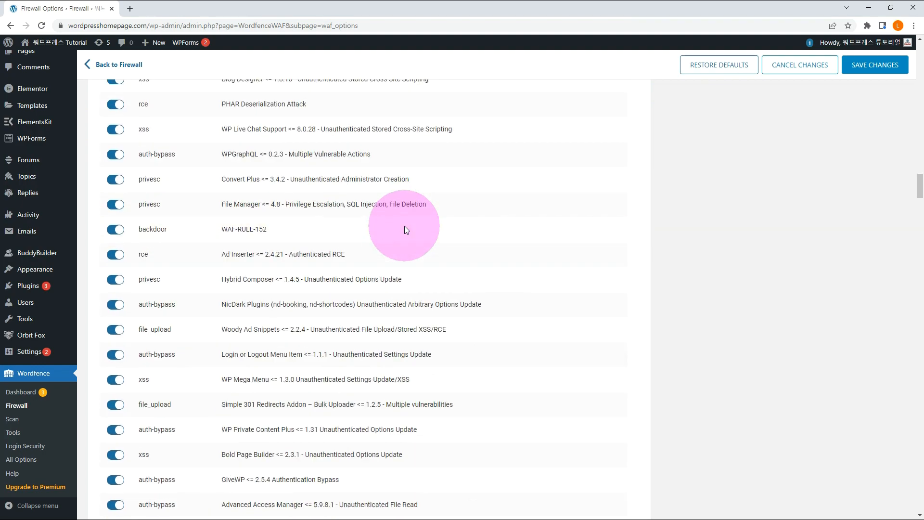
{"action": "scroll", "coordinate": [397, 226], "scroll_direction": "down", "scroll_amount": 15}
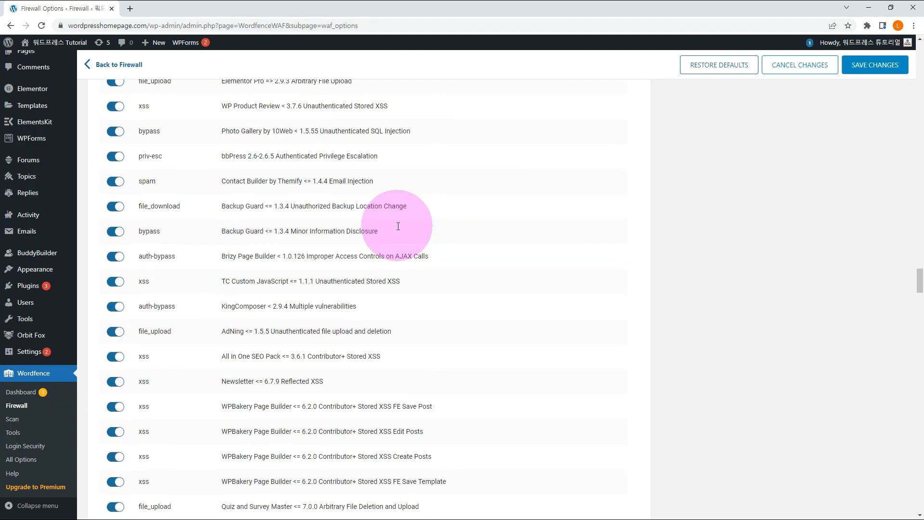
{"action": "scroll", "coordinate": [394, 228], "scroll_direction": "down", "scroll_amount": 15}
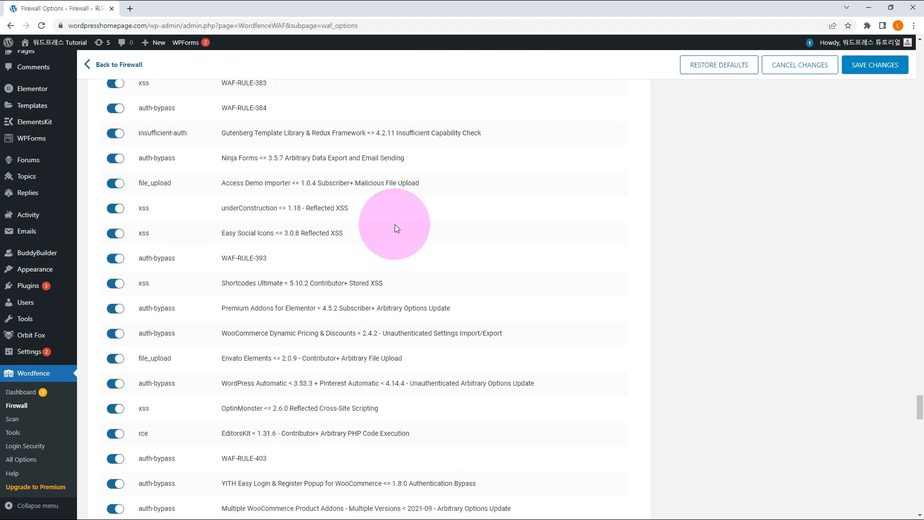
{"action": "scroll", "coordinate": [395, 226], "scroll_direction": "down", "scroll_amount": 10}
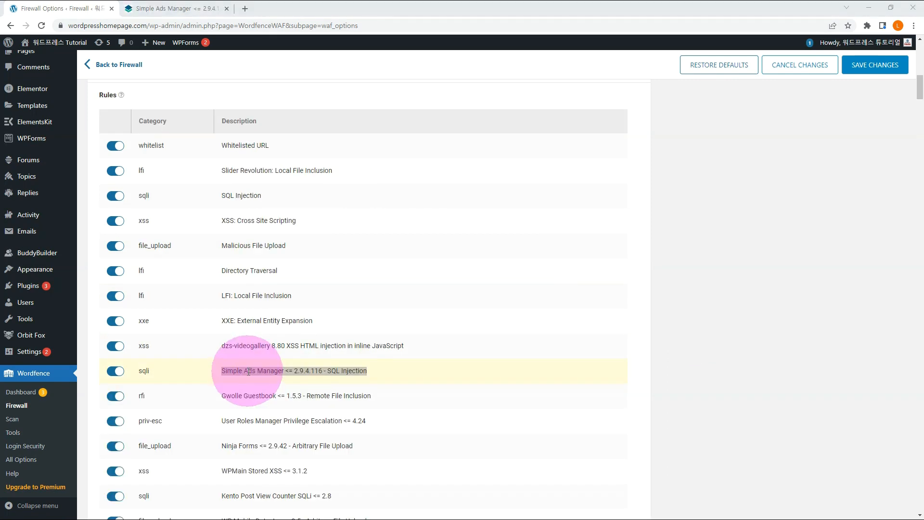
Read the WPScan description of the Simple Ads Manager SQL Injection vulnerability, then collapse Wordfence's Advanced Firewall Options.
{"action": "left_click", "coordinate": [162, 10]}
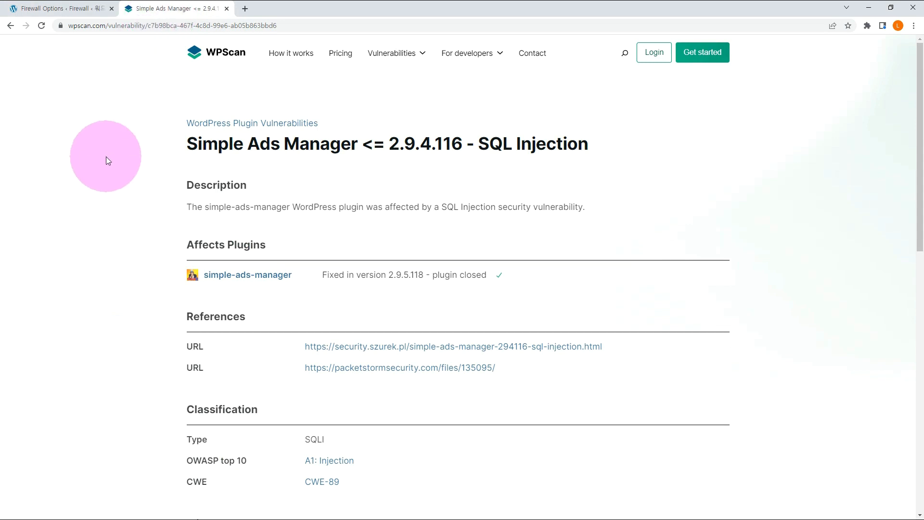
{"action": "left_click_drag", "start_coordinate": [182, 207], "coordinate": [647, 214]}
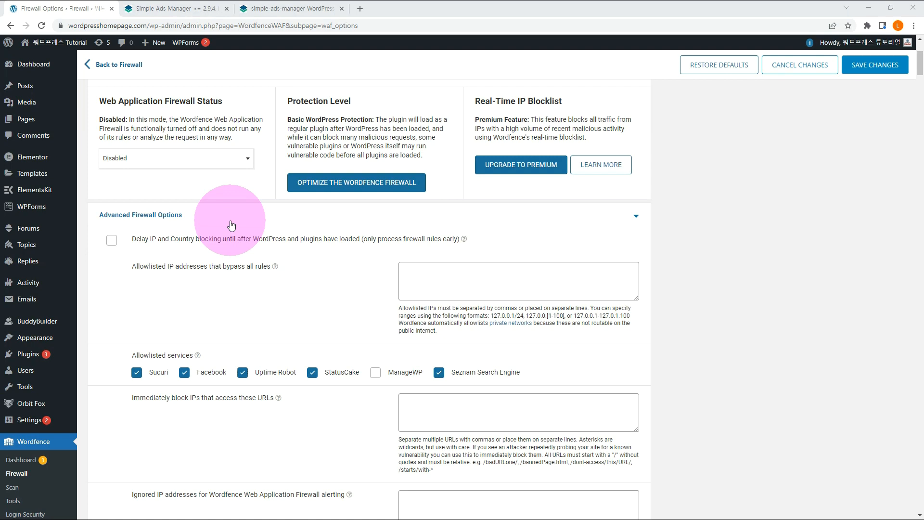
{"action": "left_click", "coordinate": [231, 225]}
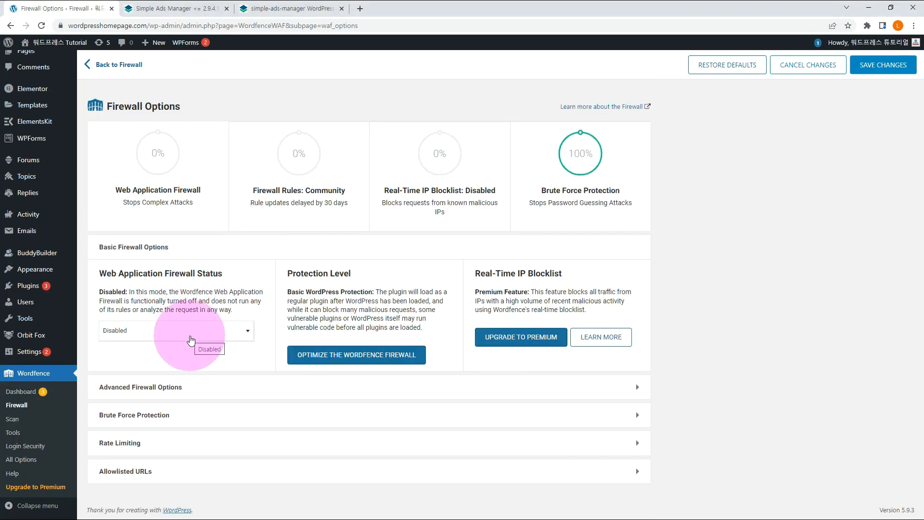
Set the Web Application Firewall Status to Enabled and Protecting and save the changes.
{"action": "left_click", "coordinate": [191, 340]}
{"action": "left_click", "coordinate": [174, 349]}
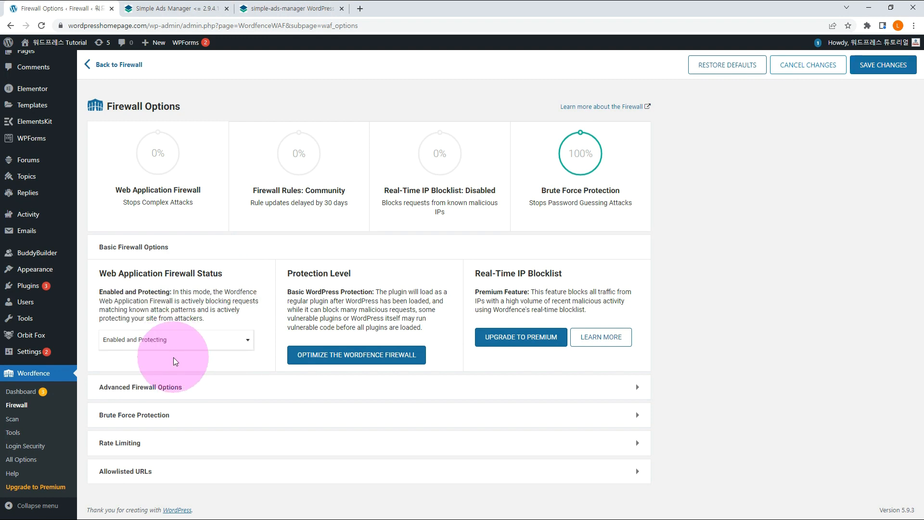
{"action": "left_click", "coordinate": [884, 66]}
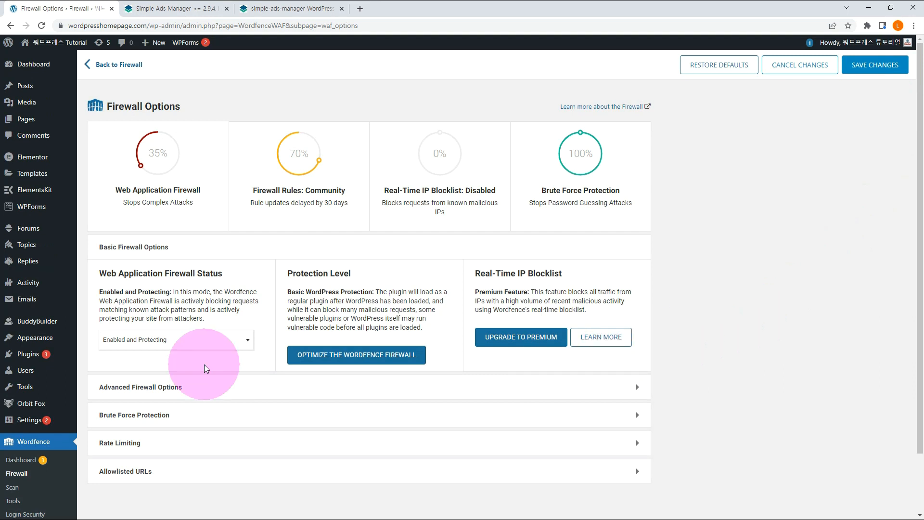
Expand the Brute Force Protection options and switch brute force protection off and back on.
{"action": "scroll", "coordinate": [587, 137], "scroll_direction": "down", "scroll_amount": 1}
{"action": "mouse_move", "coordinate": [571, 142]}
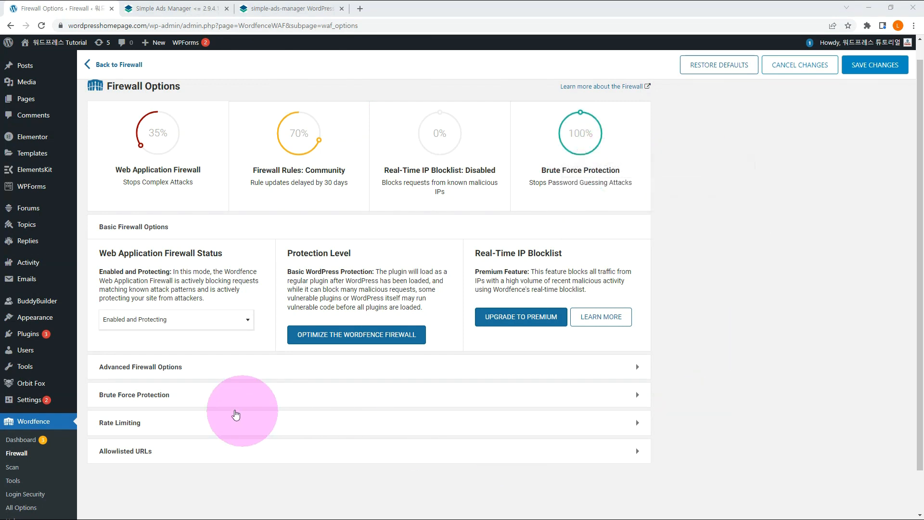
{"action": "left_click", "coordinate": [162, 404]}
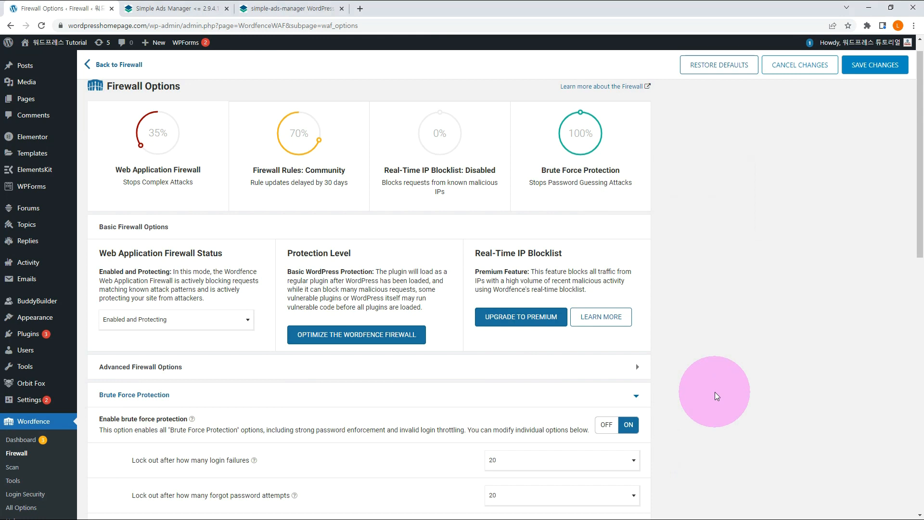
{"action": "scroll", "coordinate": [717, 396], "scroll_direction": "down", "scroll_amount": 3}
{"action": "left_click", "coordinate": [606, 281]}
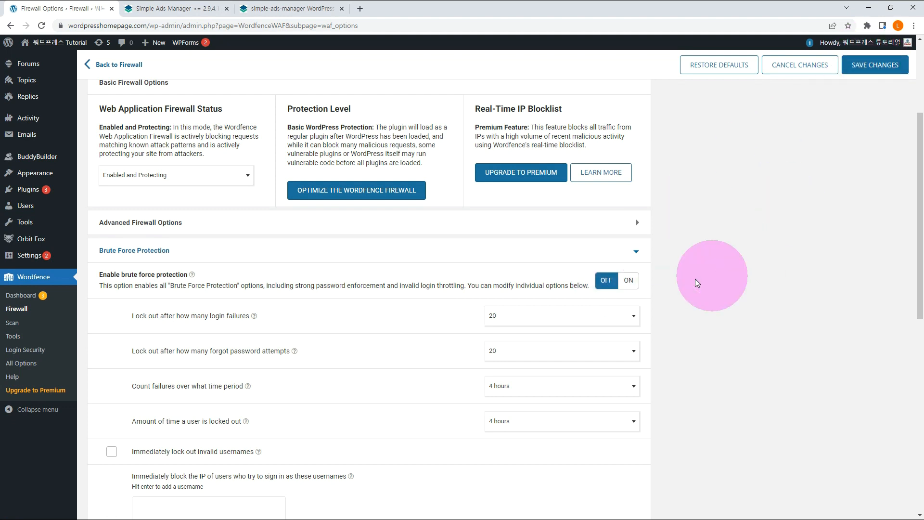
{"action": "left_click", "coordinate": [629, 281]}
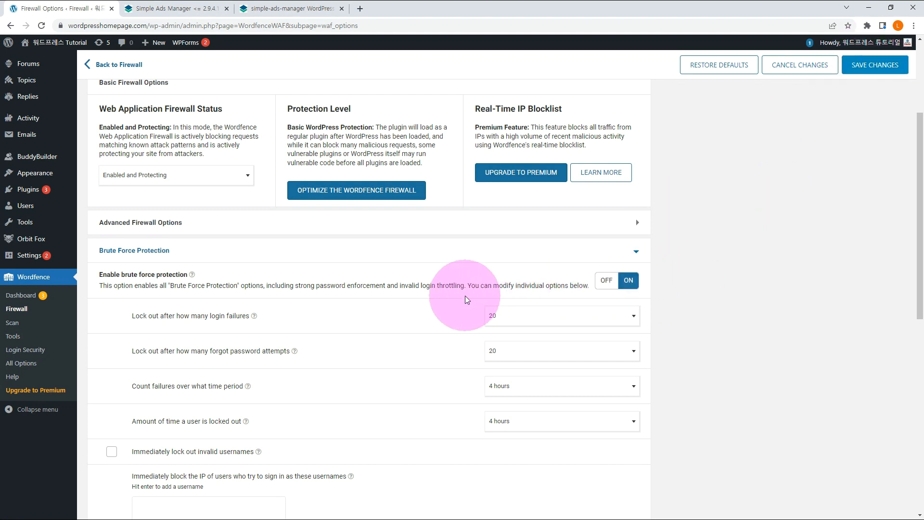
Review the brute force lockout settings and set the time period over which failures are counted to 5 minutes.
{"action": "scroll", "coordinate": [465, 295], "scroll_direction": "down", "scroll_amount": 1}
{"action": "scroll", "coordinate": [465, 300], "scroll_direction": "down", "scroll_amount": 1}
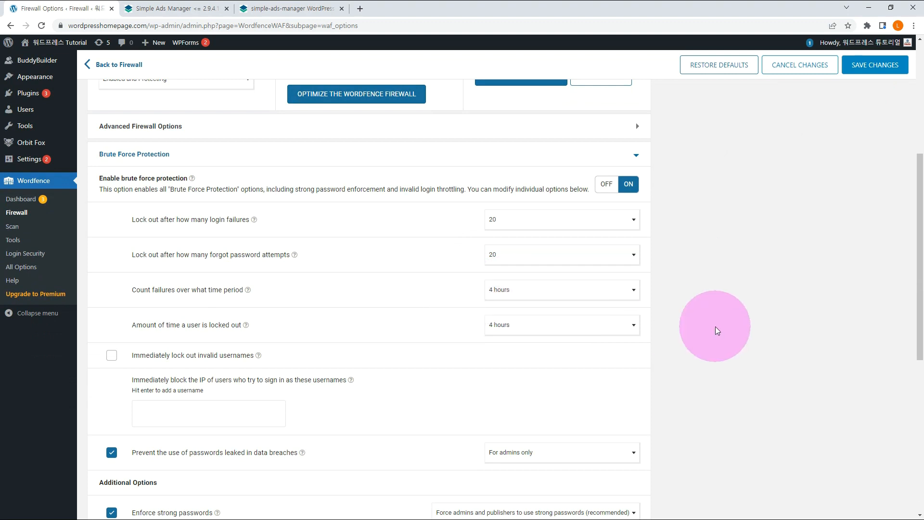
{"action": "scroll", "coordinate": [717, 330], "scroll_direction": "down", "scroll_amount": 1}
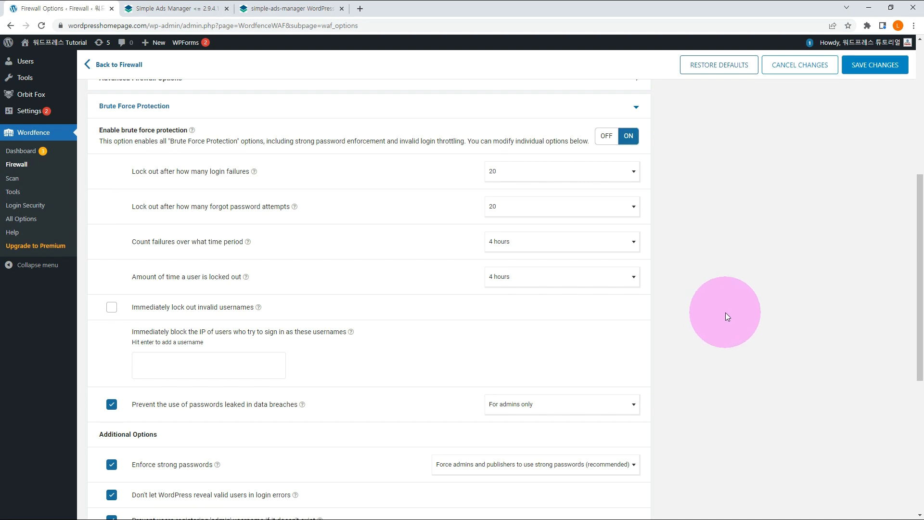
{"action": "scroll", "coordinate": [726, 316], "scroll_direction": "up", "scroll_amount": 1}
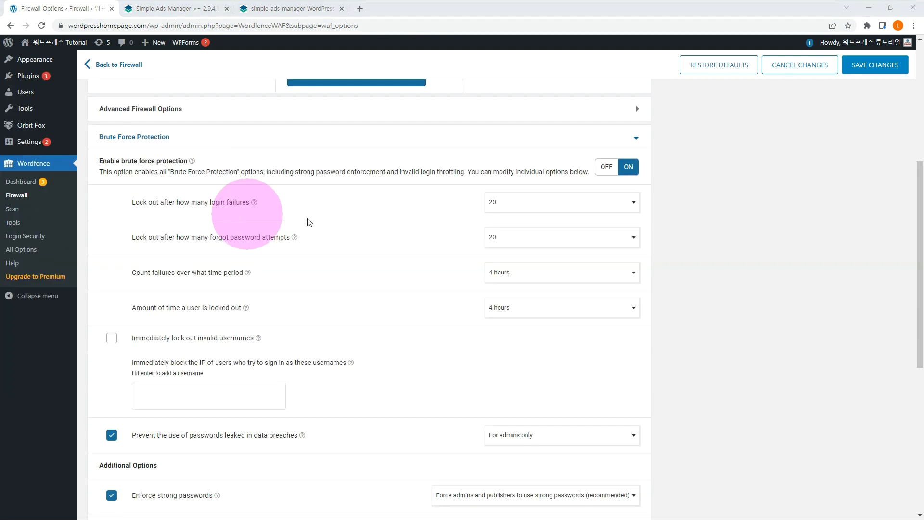
{"action": "left_click", "coordinate": [553, 203]}
{"action": "left_click", "coordinate": [553, 202]}
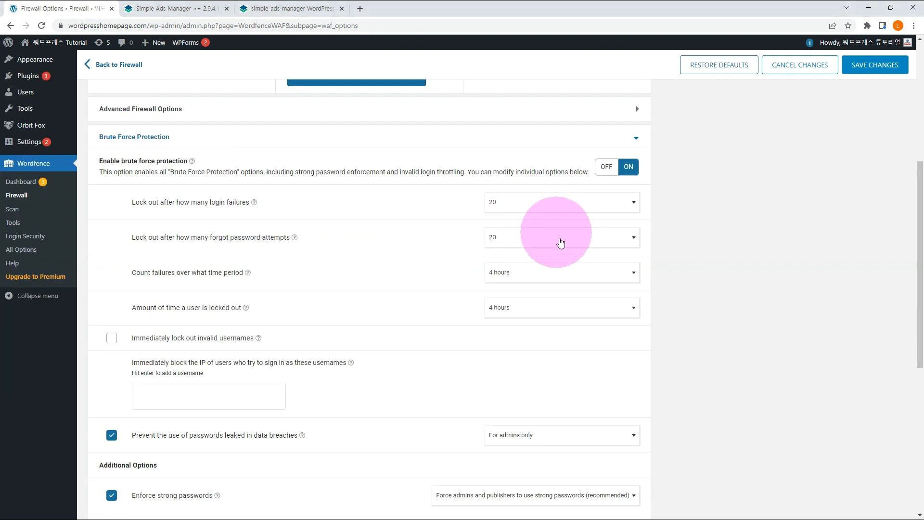
{"action": "left_click", "coordinate": [552, 278]}
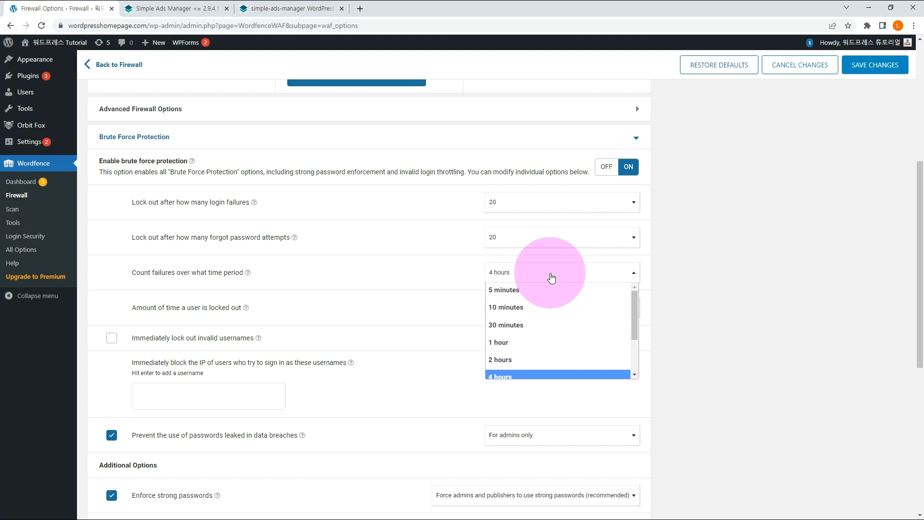
{"action": "left_click", "coordinate": [502, 291]}
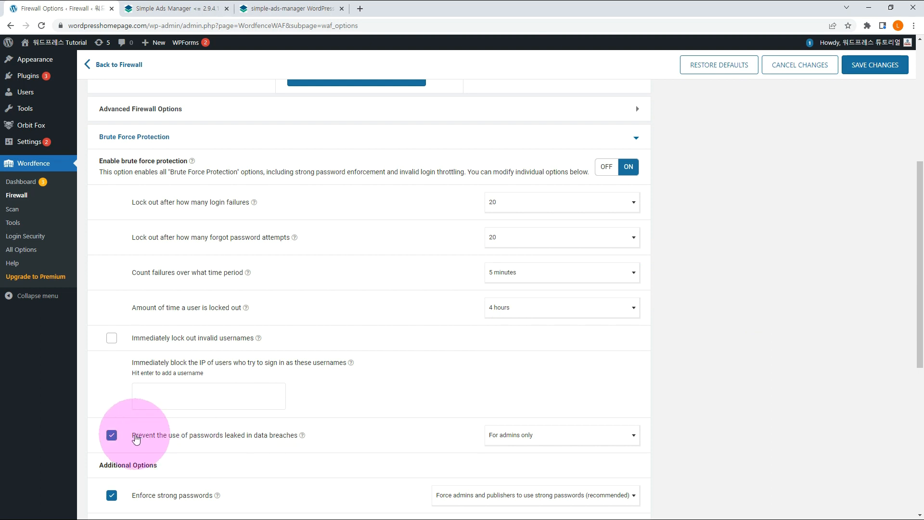
{"action": "left_click", "coordinate": [111, 437]}
{"action": "left_click", "coordinate": [111, 437]}
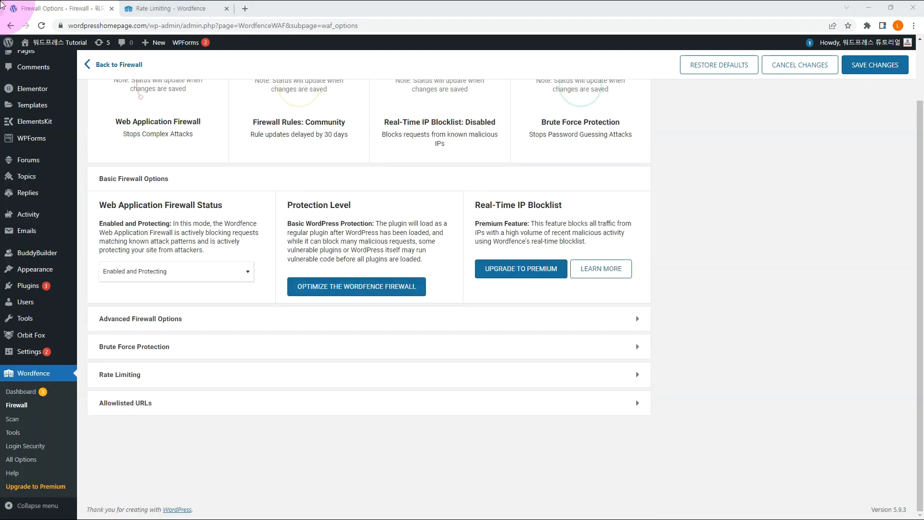
Expand the Rate Limiting options and examine the choices for how Google's crawlers are treated.
{"action": "left_click", "coordinate": [623, 381]}
{"action": "scroll", "coordinate": [623, 381], "scroll_direction": "down", "scroll_amount": 3}
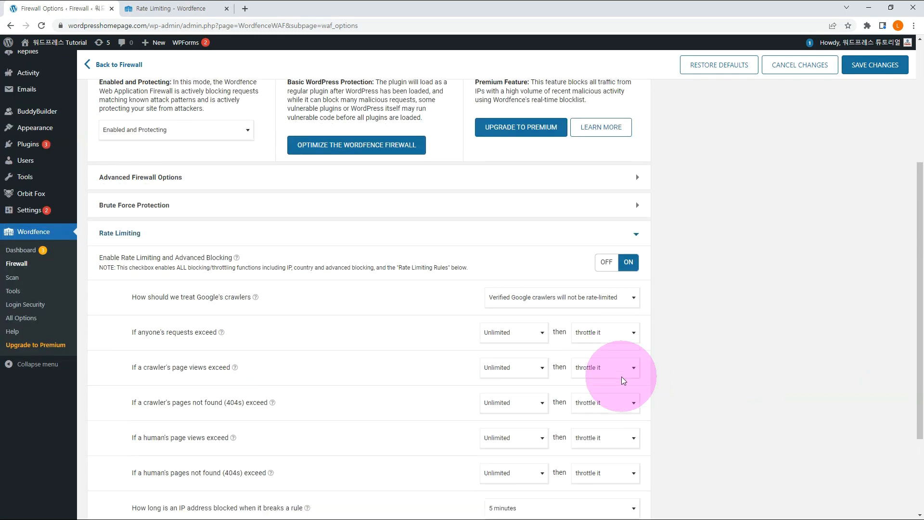
{"action": "scroll", "coordinate": [622, 377], "scroll_direction": "down", "scroll_amount": 3}
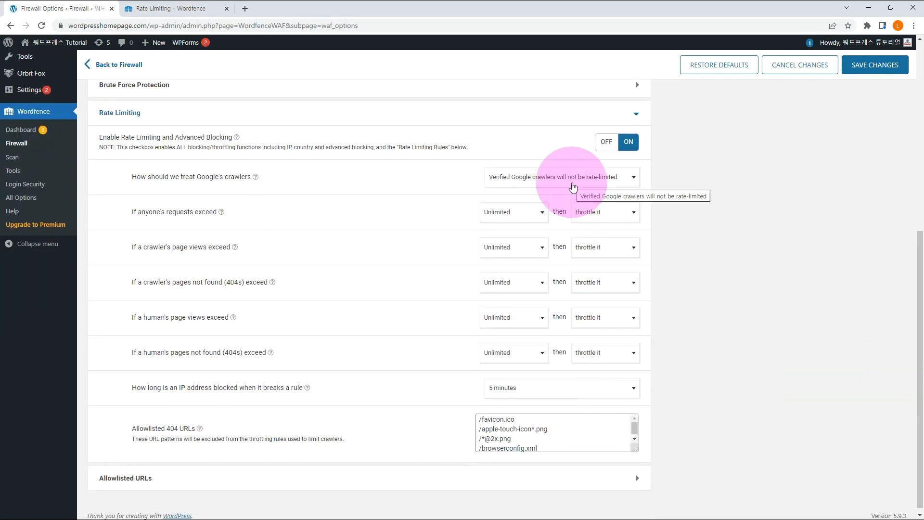
{"action": "left_click", "coordinate": [573, 188]}
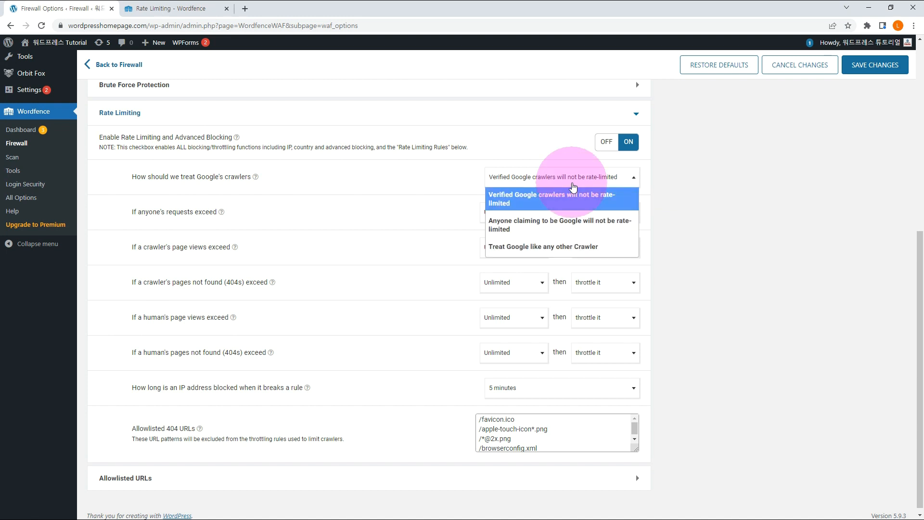
{"action": "left_click", "coordinate": [573, 187]}
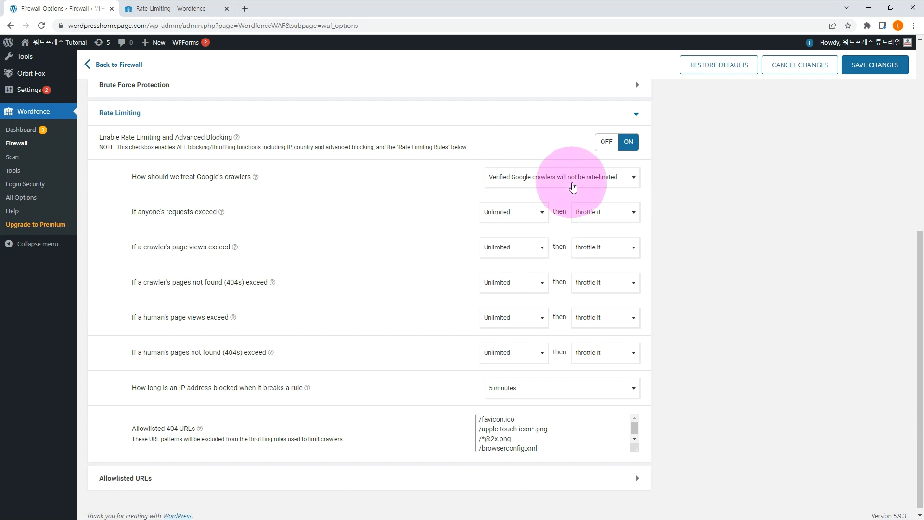
Expand the Allowlisted URLs section and look over its URL, filter and background request monitoring settings.
{"action": "left_click", "coordinate": [373, 477]}
{"action": "scroll", "coordinate": [372, 474], "scroll_direction": "down", "scroll_amount": 4}
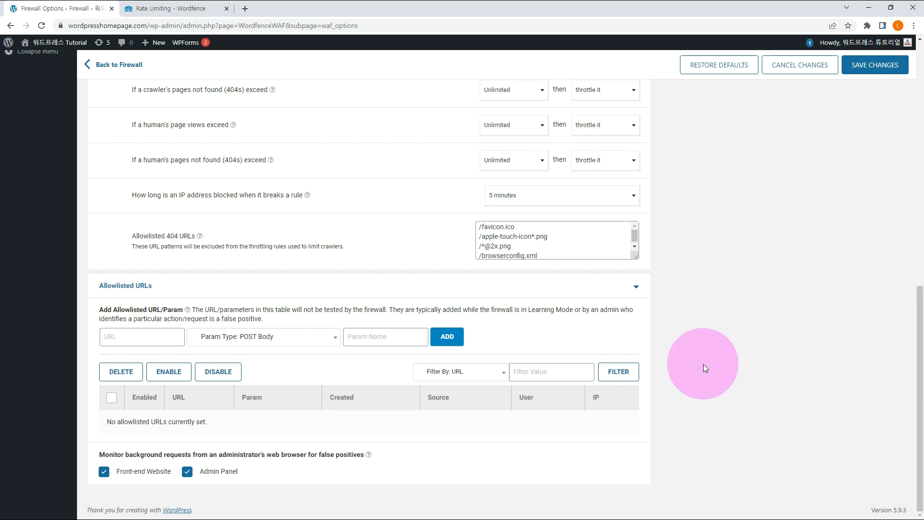
{"action": "scroll", "coordinate": [703, 368], "scroll_direction": "up", "scroll_amount": 9}
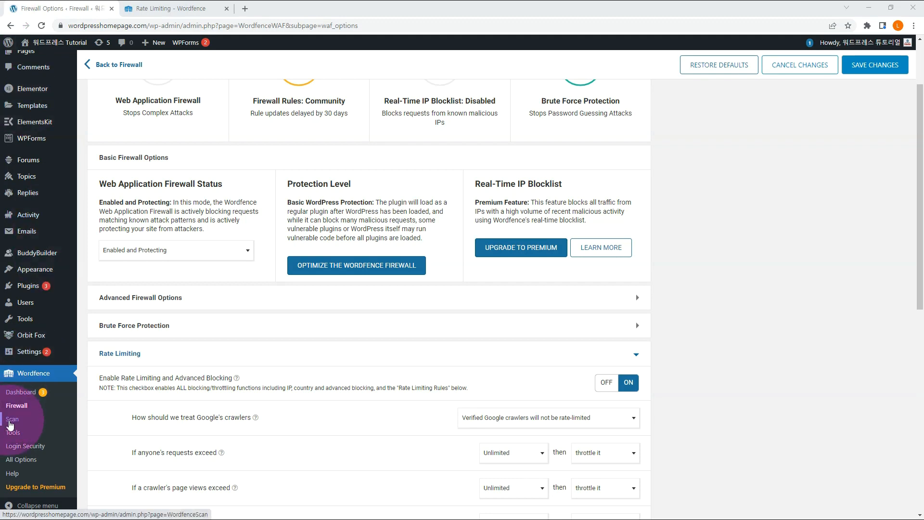
Go to the Wordfence Scan page and start a new scan of the site.
{"action": "left_click", "coordinate": [11, 418]}
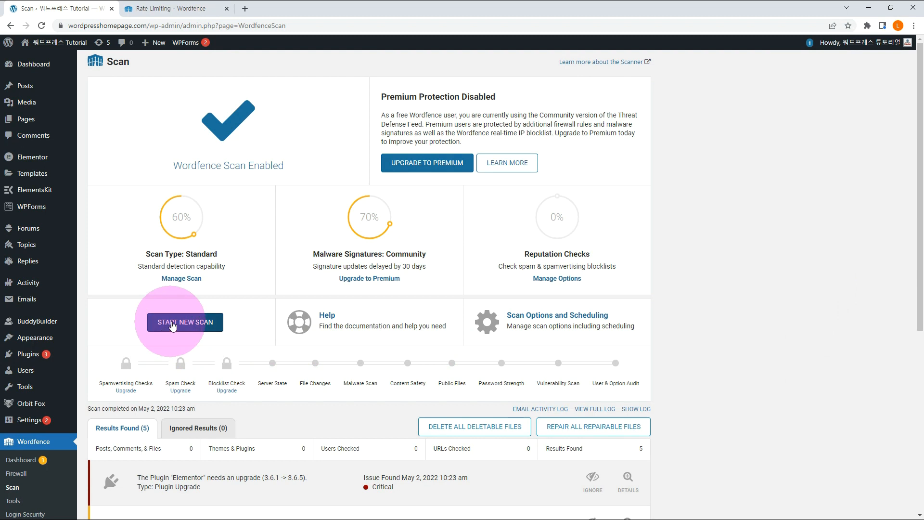
{"action": "left_click", "coordinate": [173, 326]}
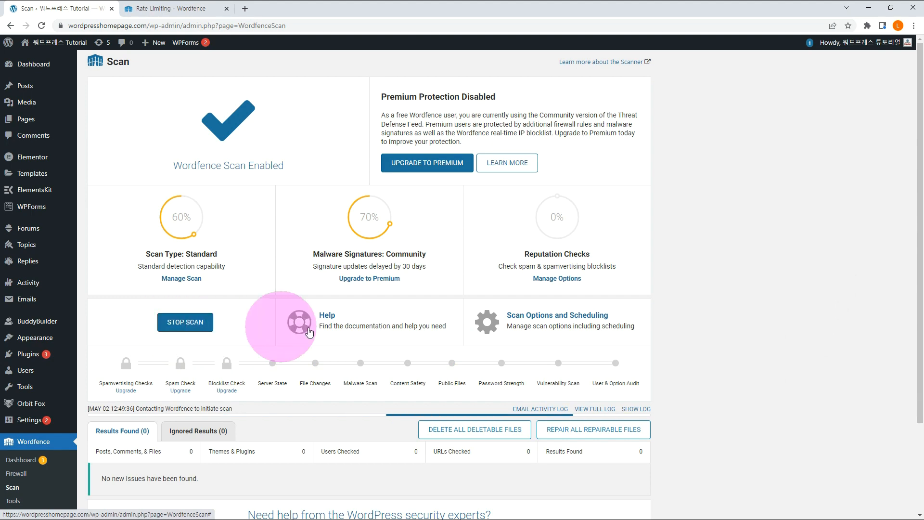
{"action": "scroll", "coordinate": [779, 347], "scroll_direction": "down", "scroll_amount": 2}
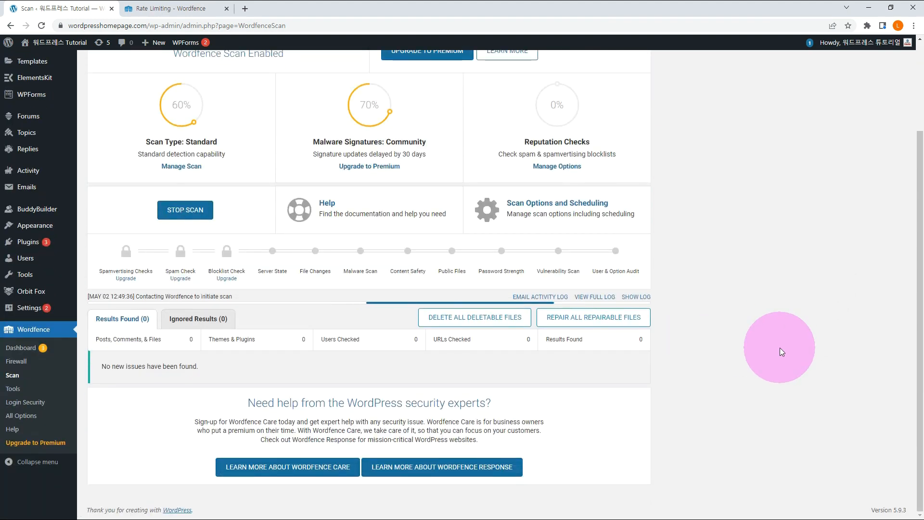
Review the scan findings and open the details of the Elementor plugin upgrade issue.
{"action": "scroll", "coordinate": [744, 304], "scroll_direction": "down", "scroll_amount": 3}
{"action": "scroll", "coordinate": [744, 304], "scroll_direction": "down", "scroll_amount": 1}
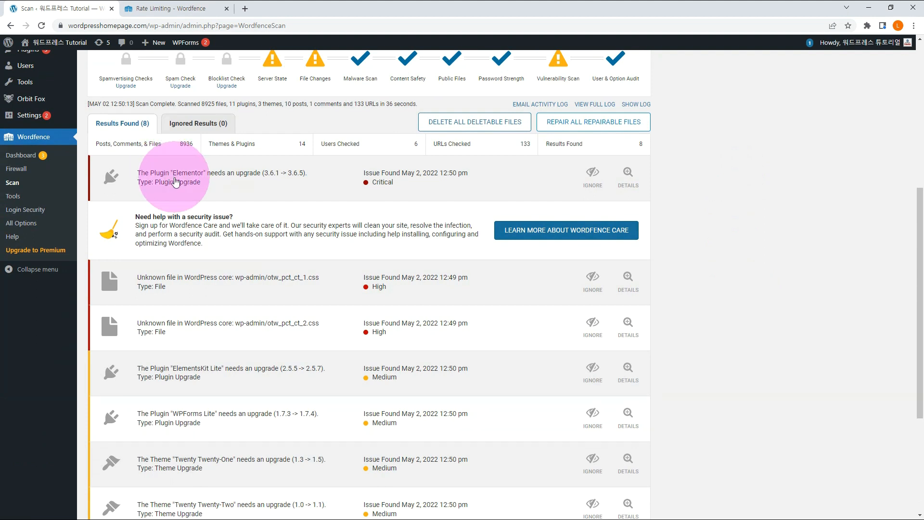
{"action": "left_click", "coordinate": [175, 182]}
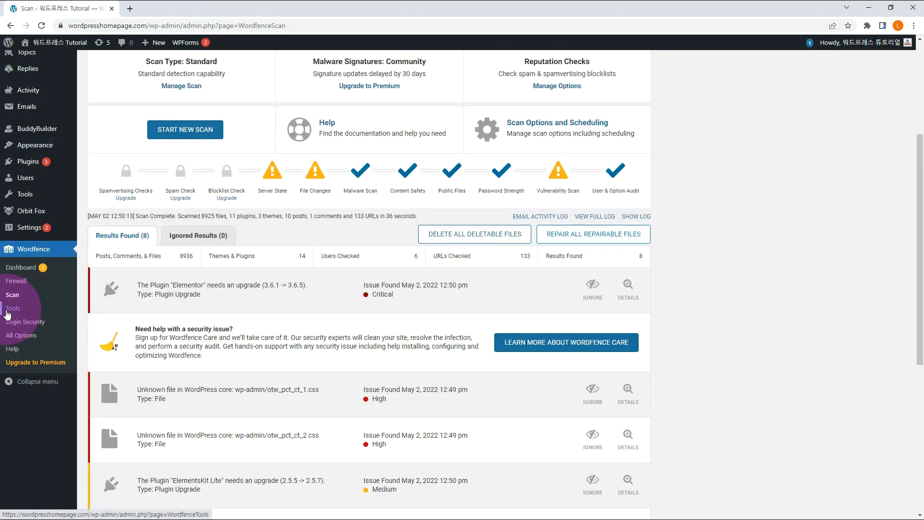
Open Wordfence's Tools page showing Live Traffic.
{"action": "left_click", "coordinate": [11, 376]}
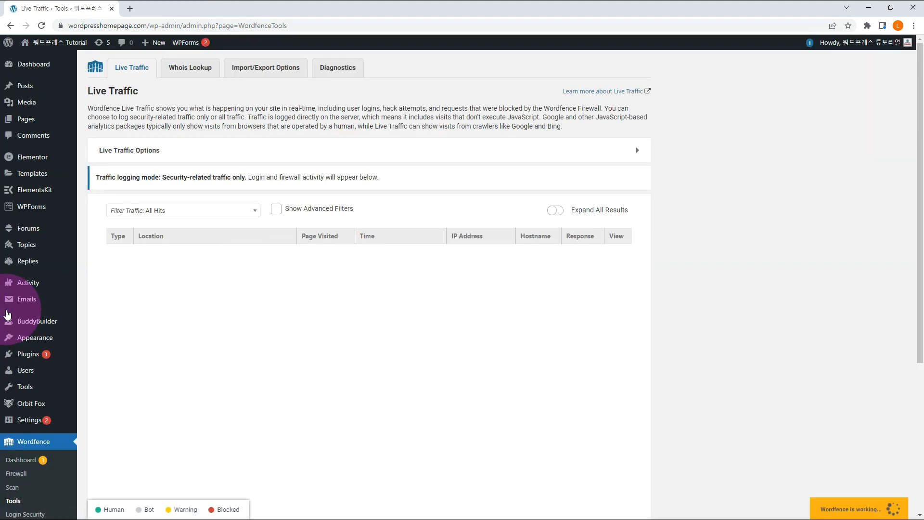